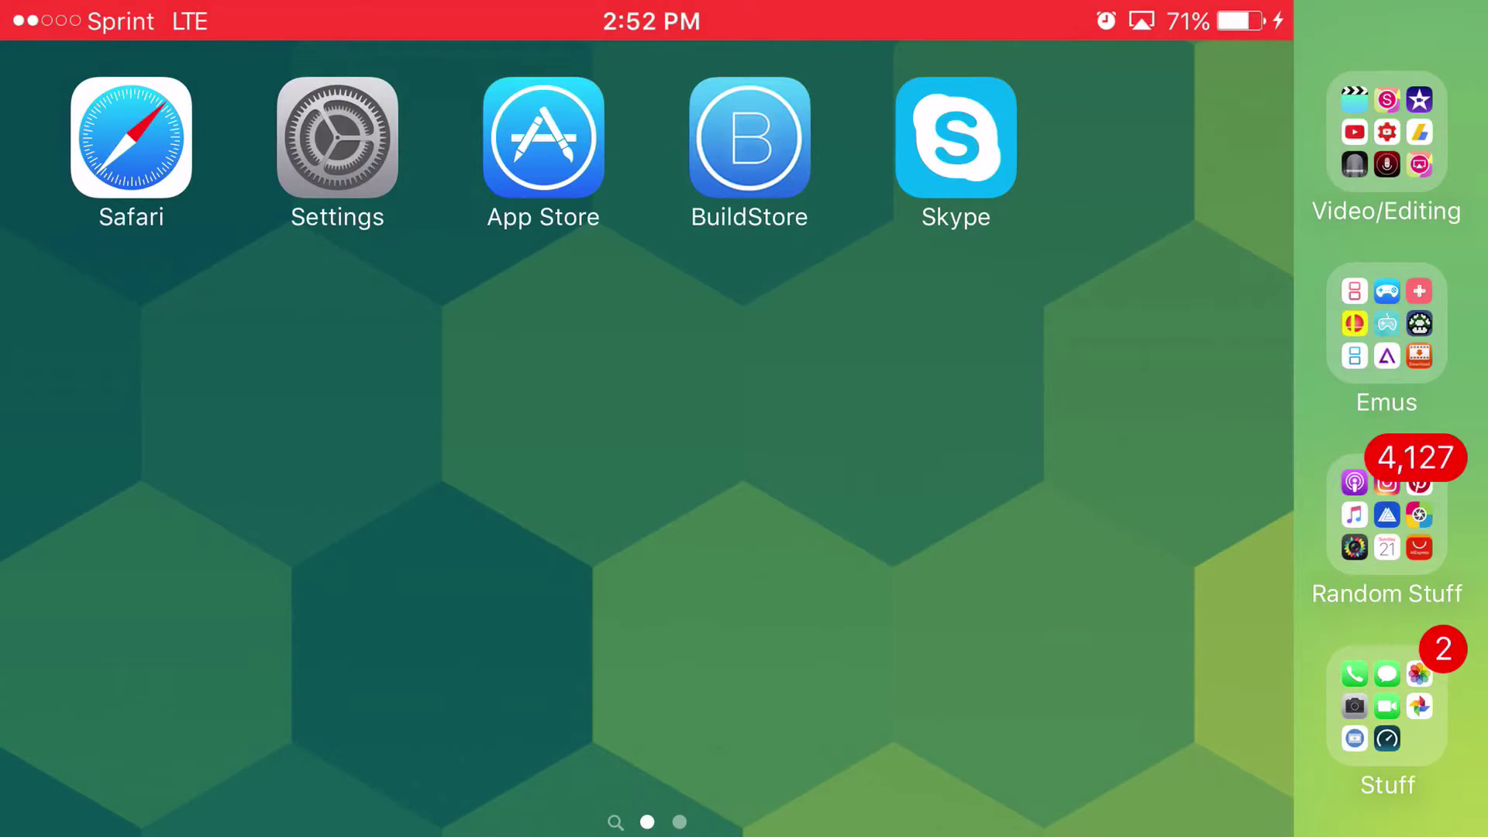
Bring up the iemulators.com apps list in Safari.
left_click(543, 137)
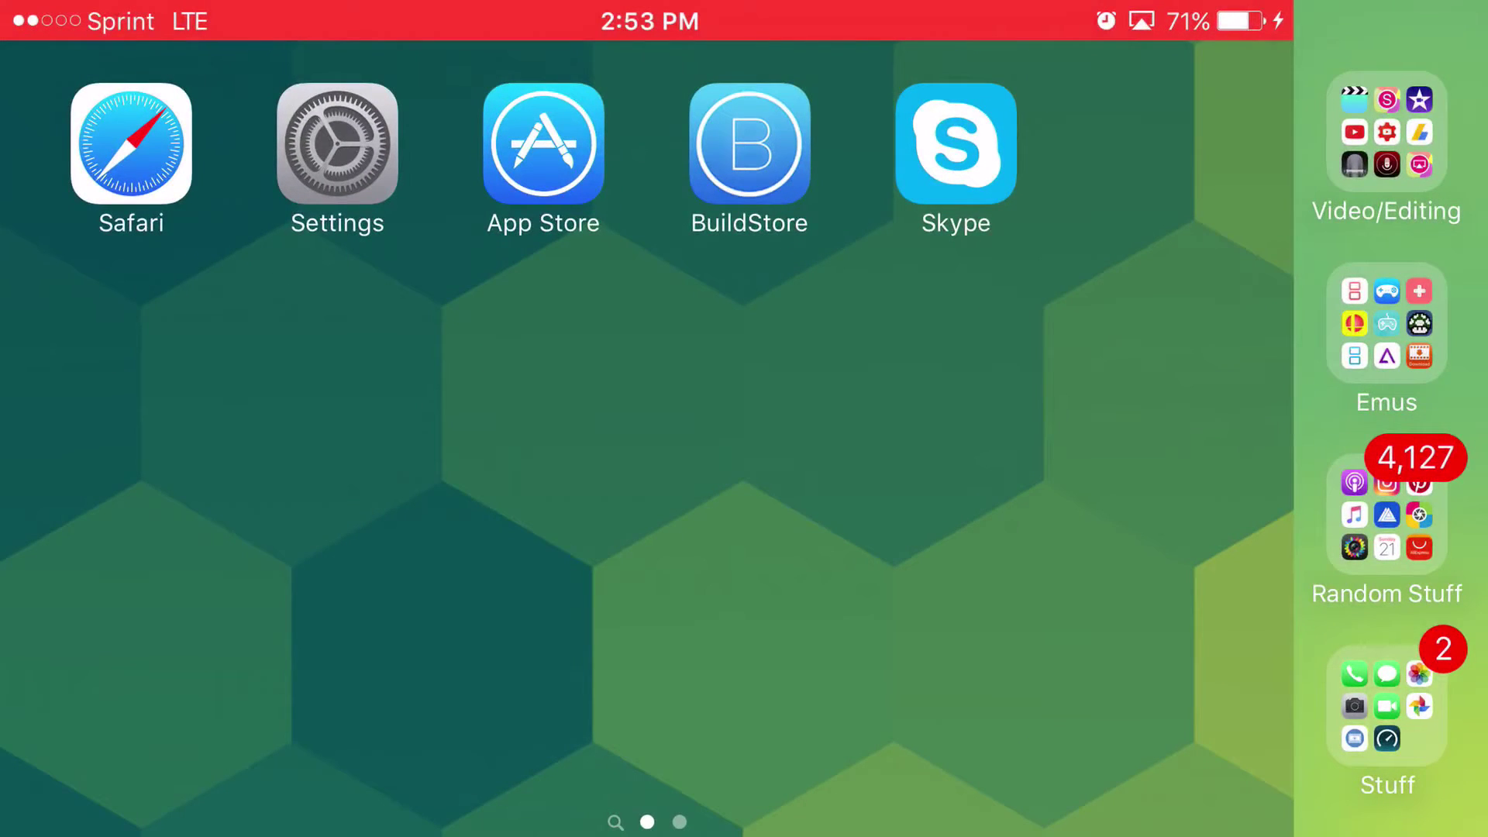
left_click(131, 143)
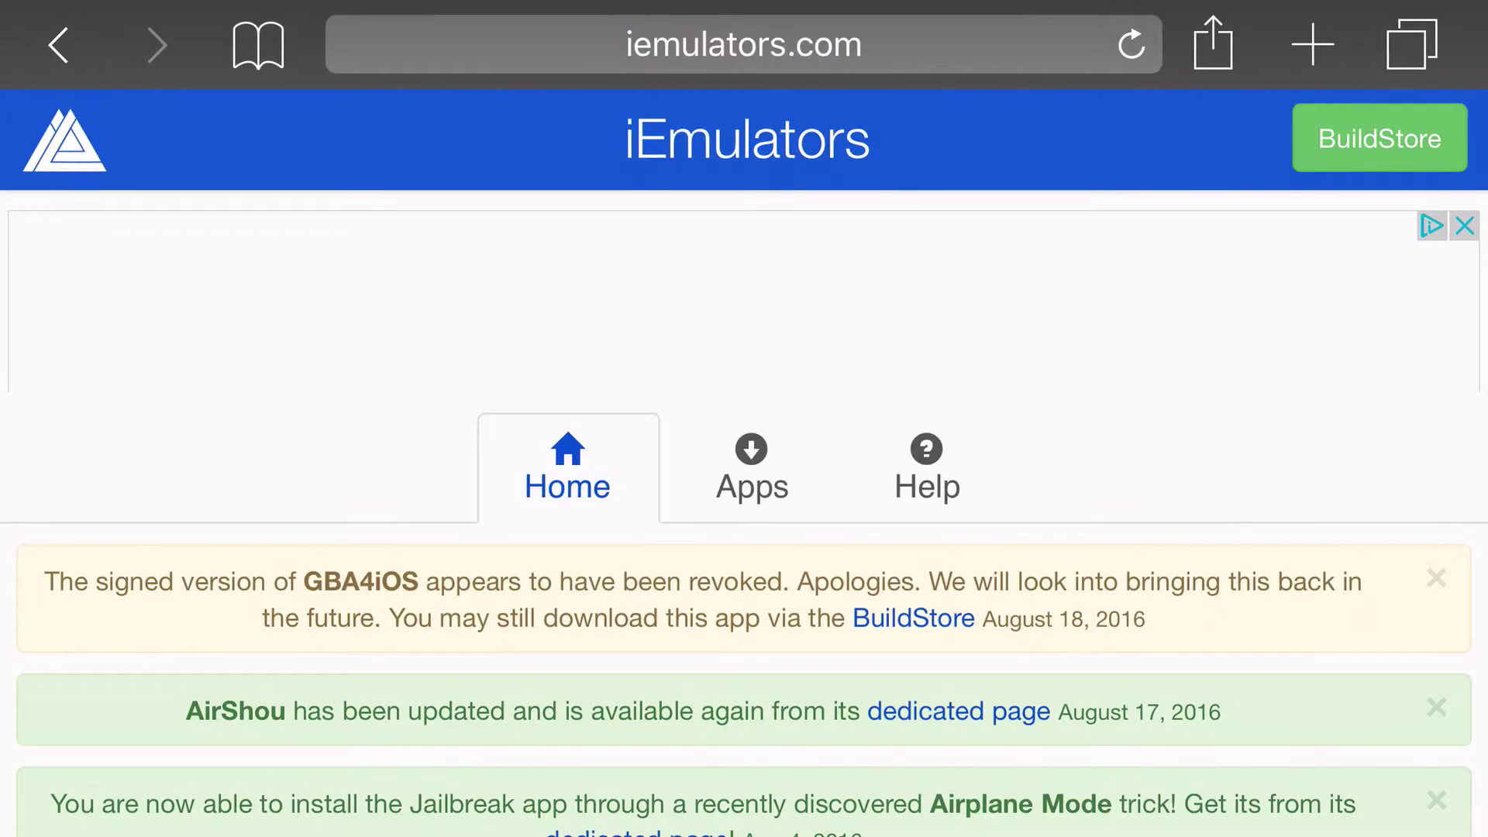
left_click(752, 465)
scroll(744, 465, "down", 10)
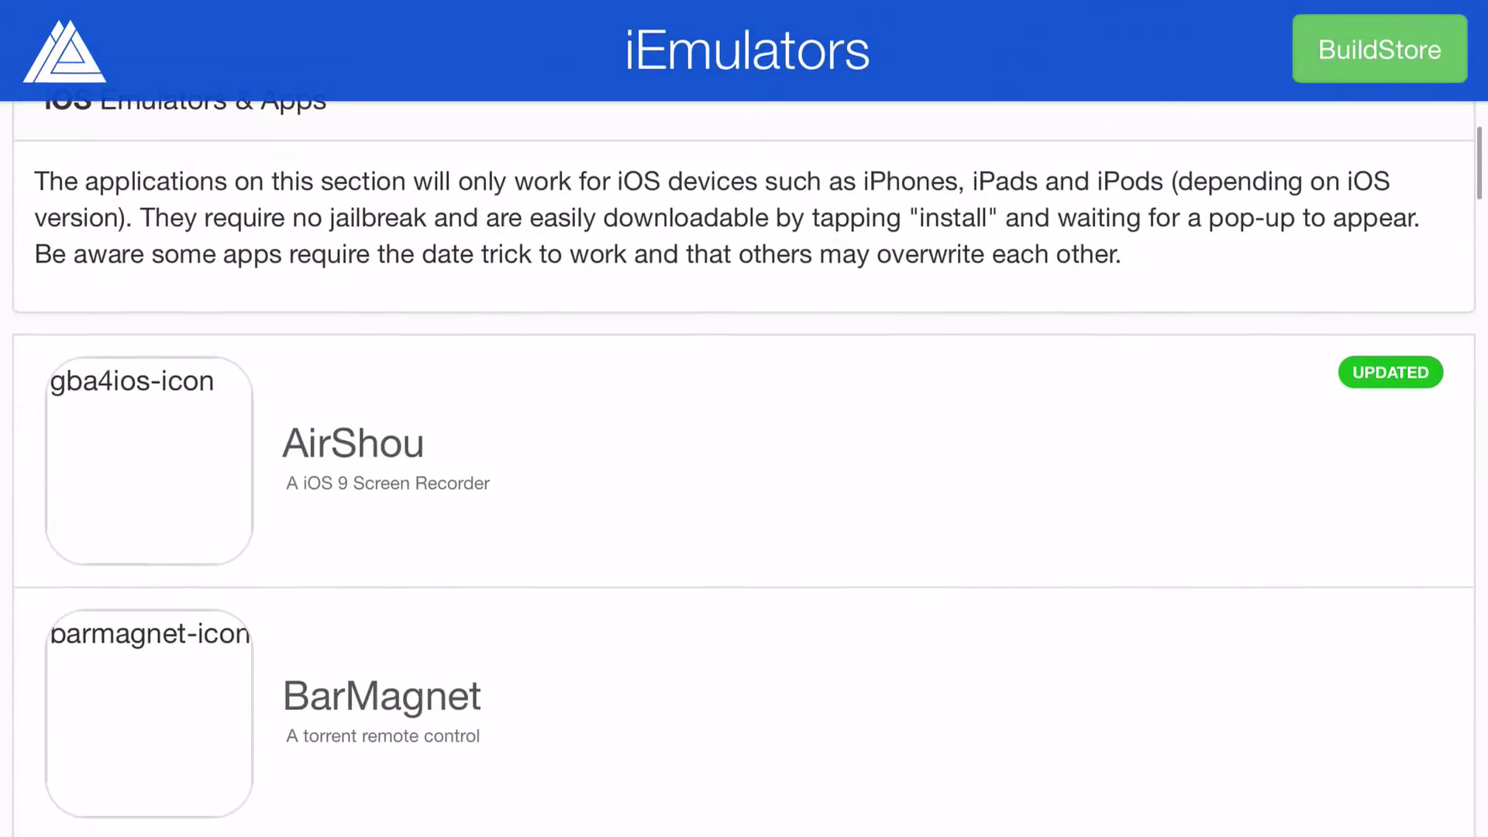
Open the AirShou entry and confirm its installation on the device.
left_click(353, 458)
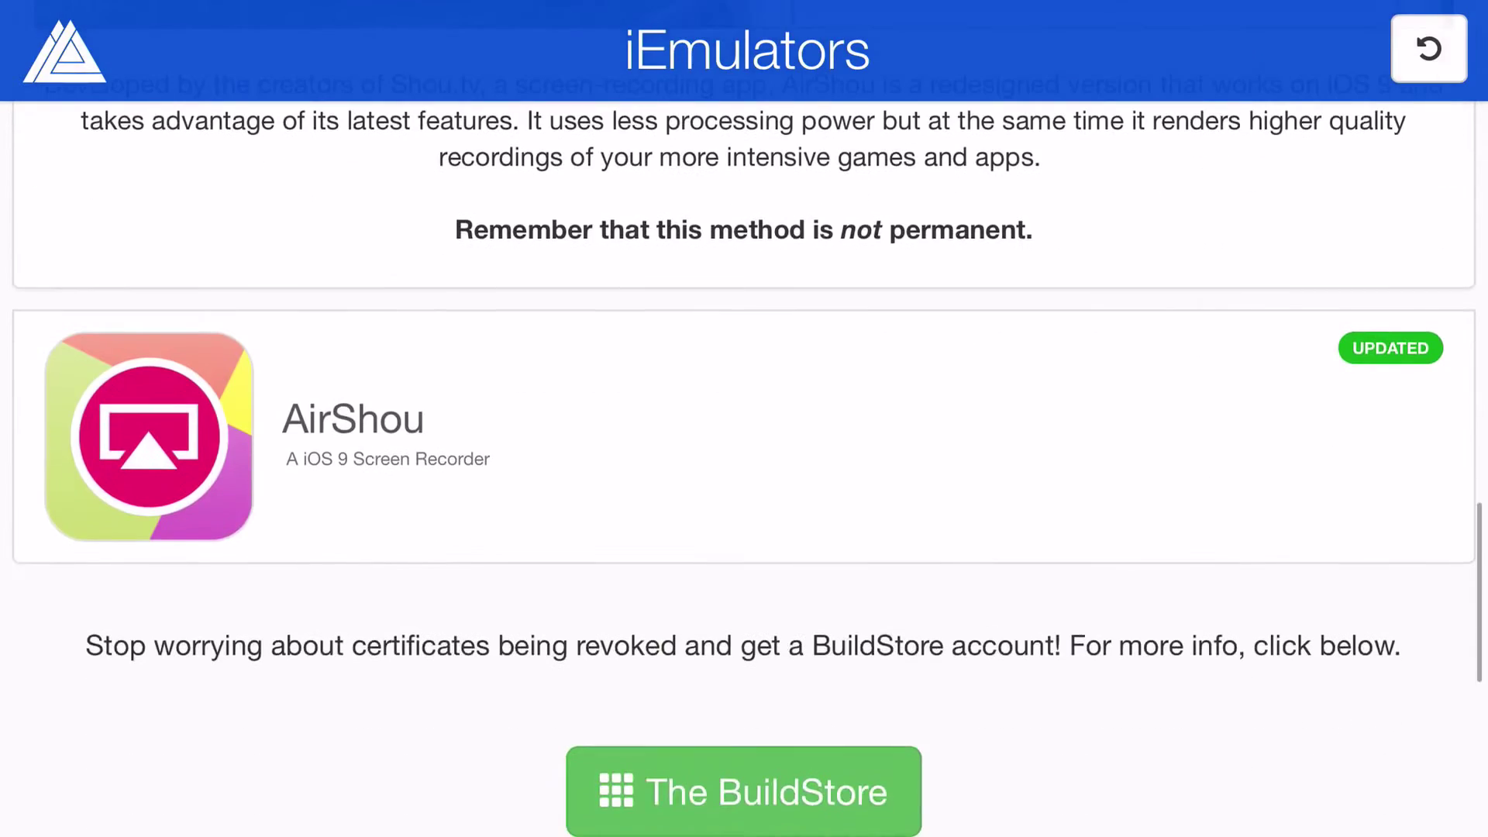
left_click(353, 434)
left_click(744, 747)
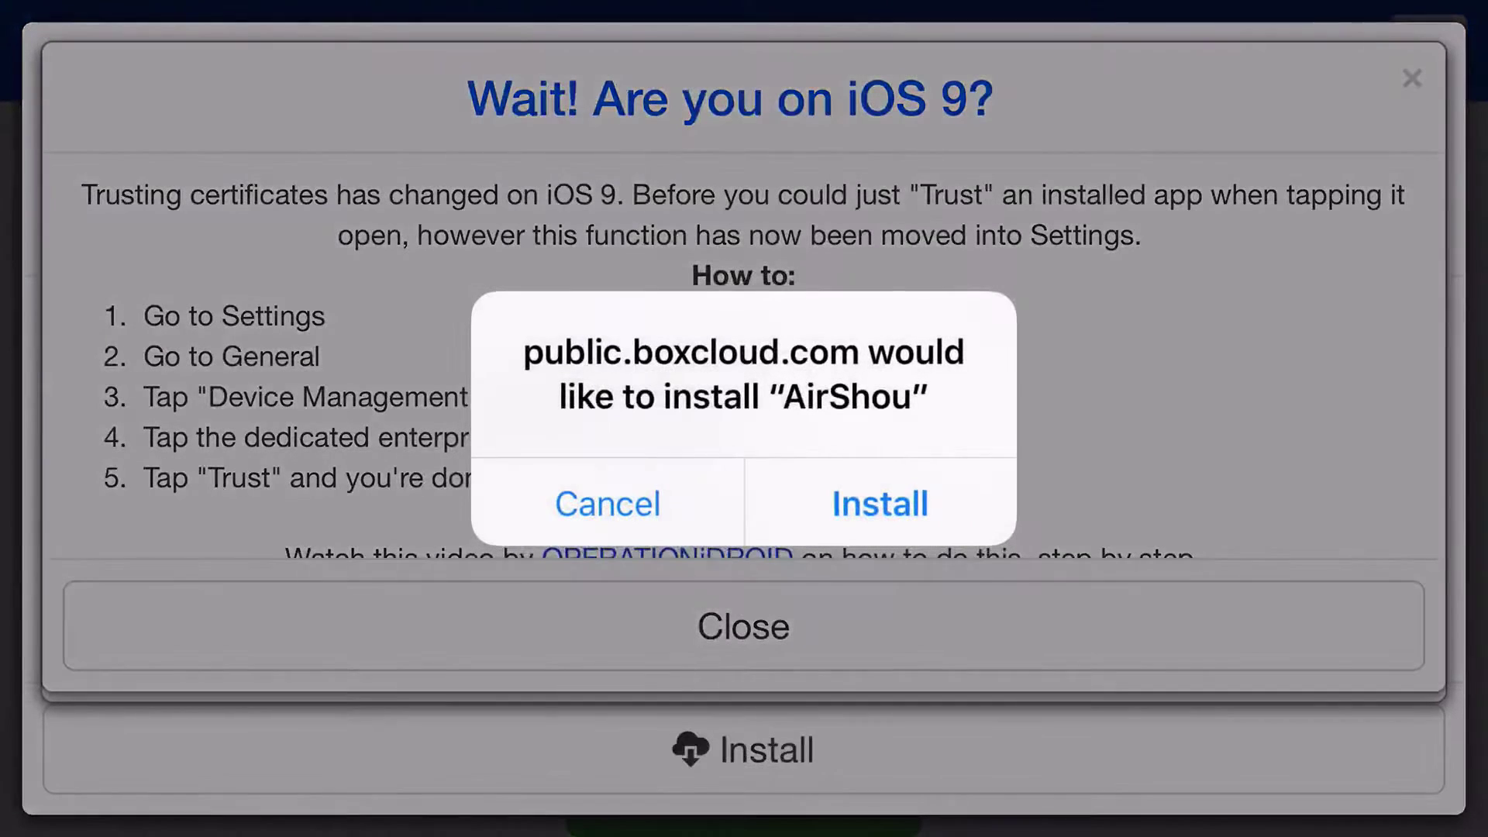
left_click(880, 504)
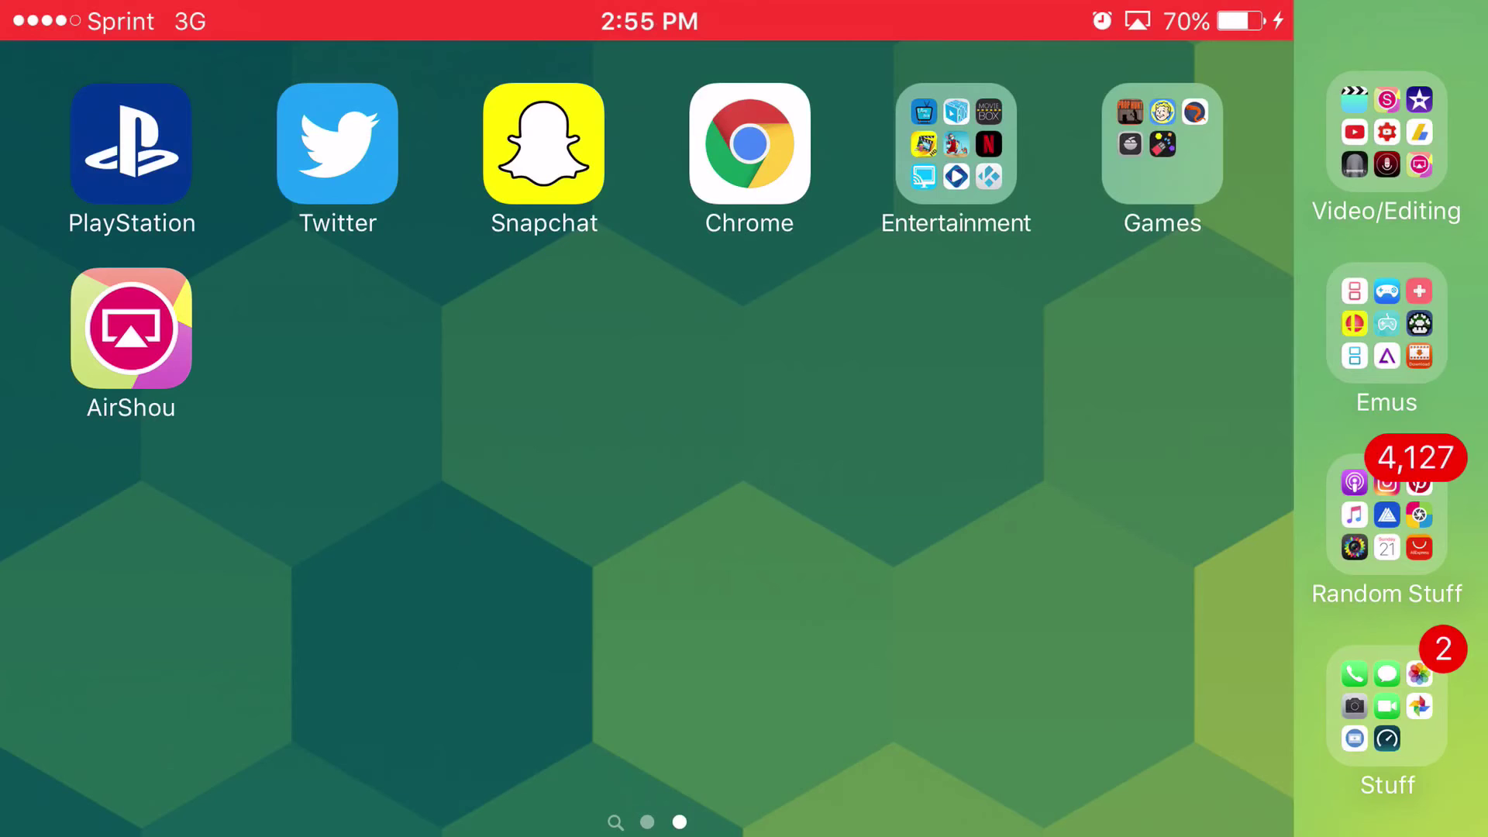
Dismiss AirShou's untrusted-developer warning and go to Settings > General.
left_click(131, 328)
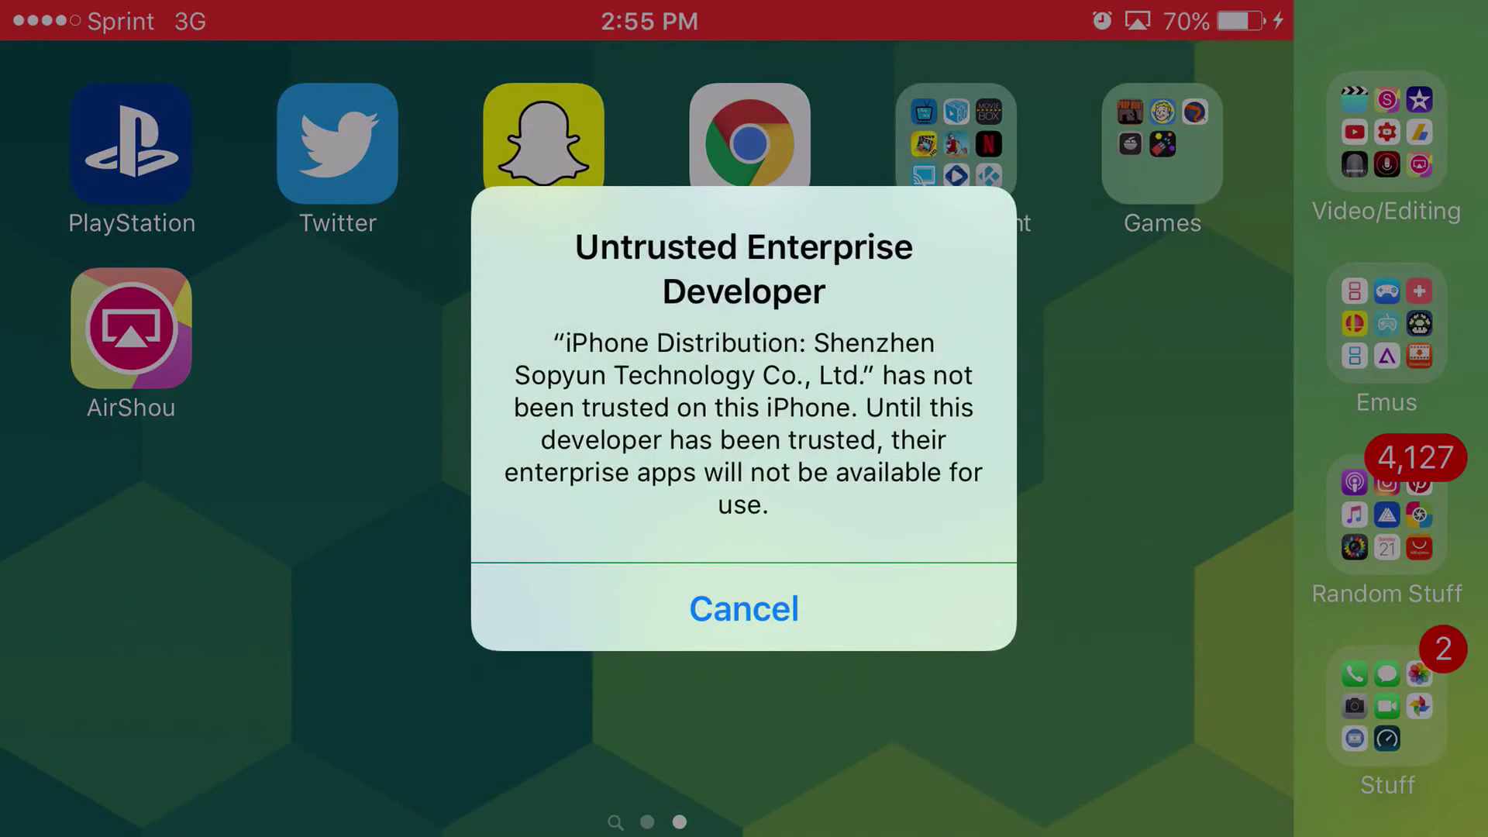
left_click(744, 608)
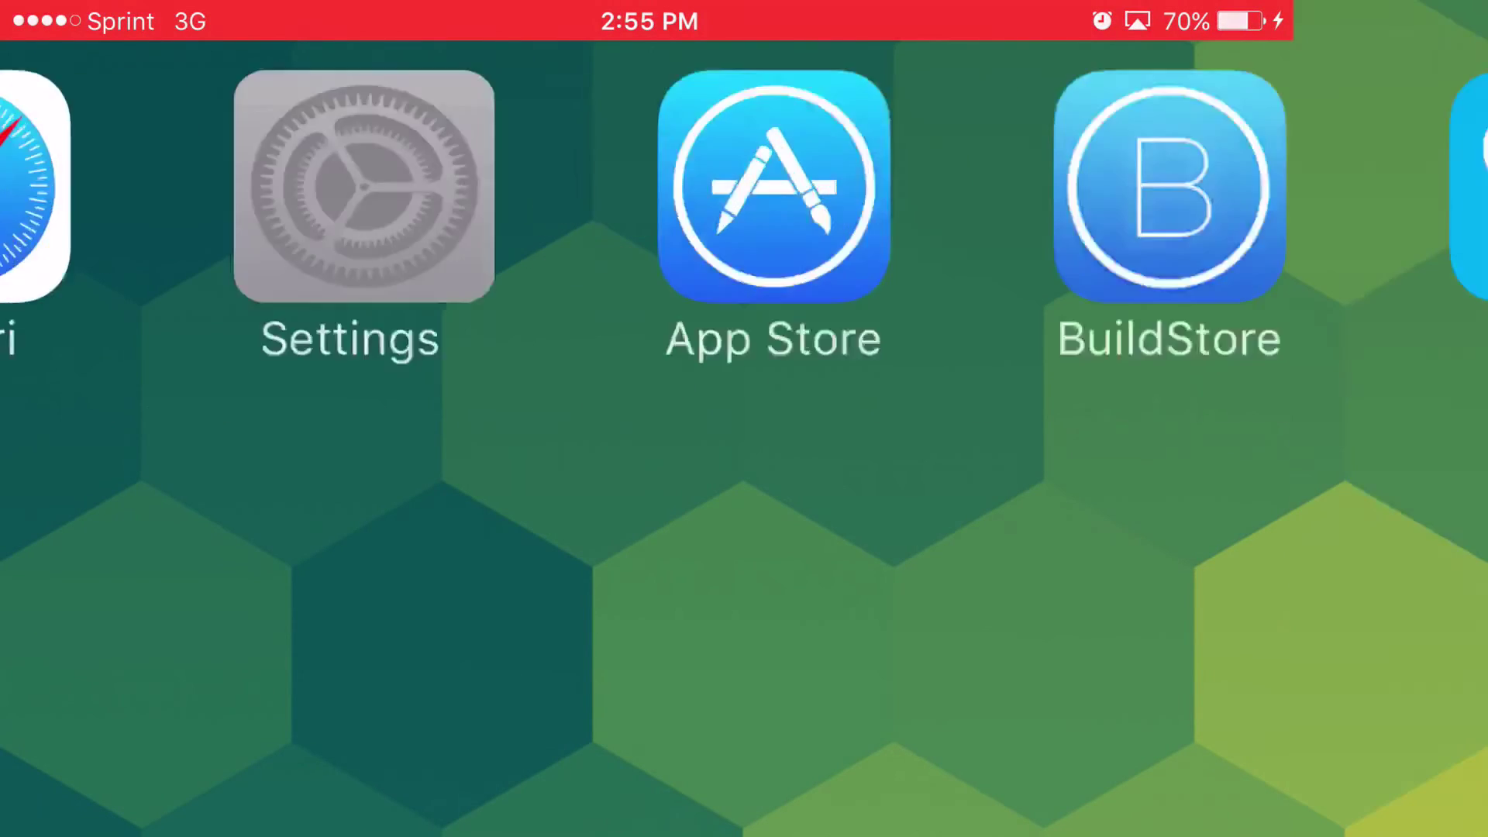
left_click(365, 186)
scroll(298, 465, "down", 4)
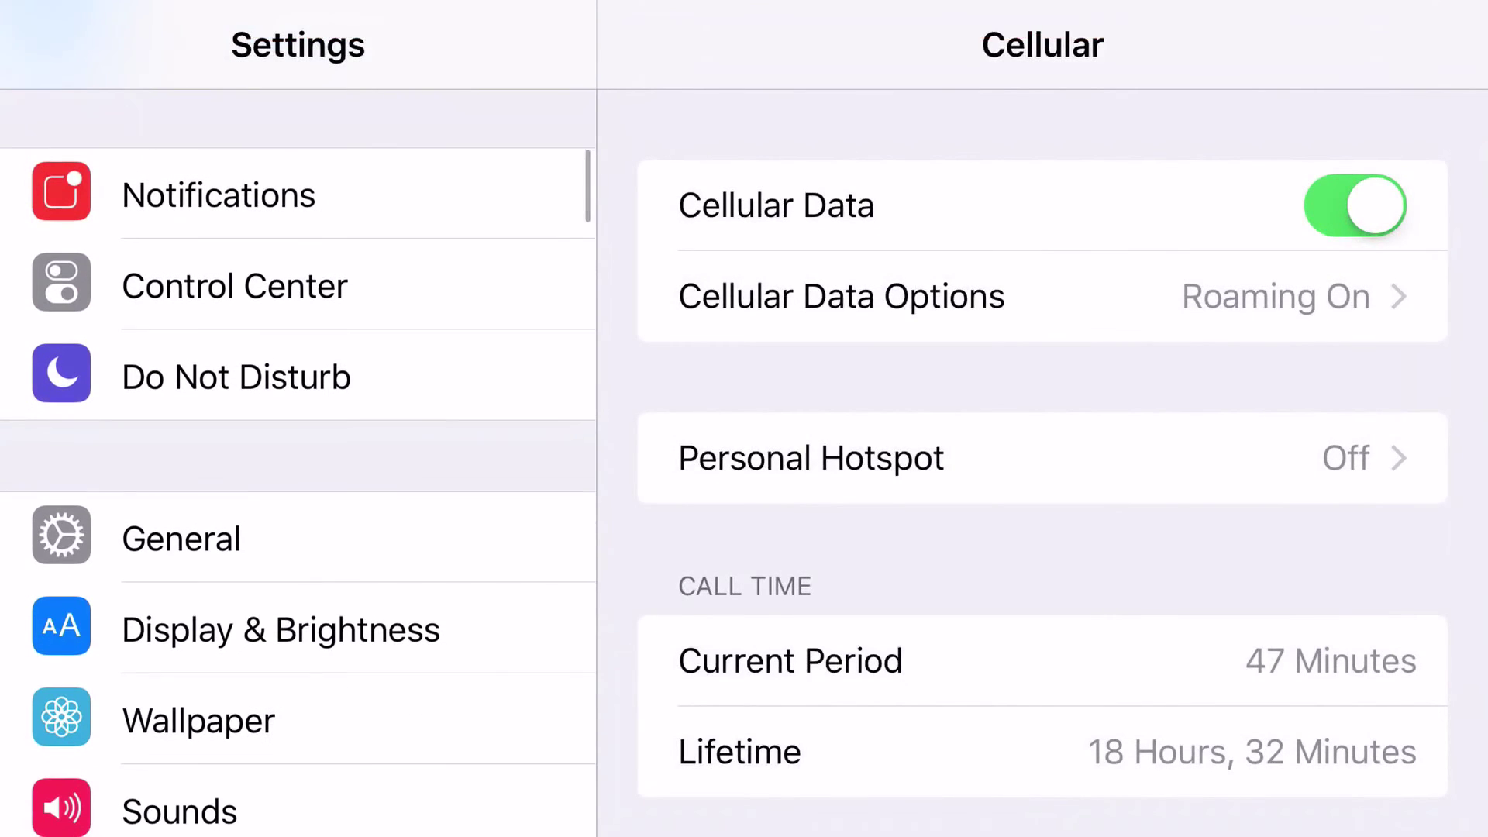
left_click(181, 538)
scroll(1043, 465, "down", 10)
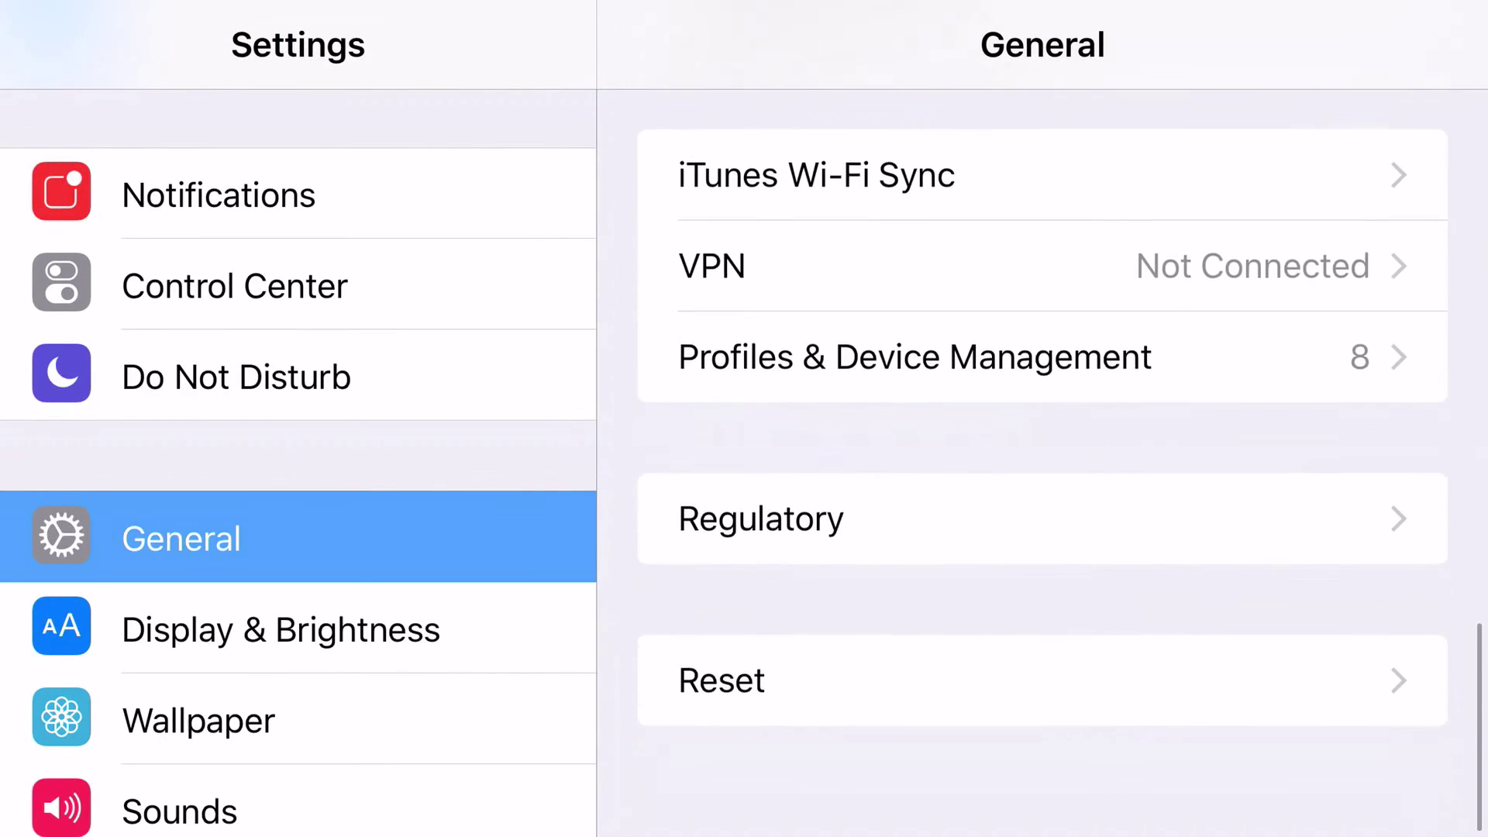
Trust Shenzhen Sopyun Technology in Profiles & Device Management, then return home.
left_click(915, 392)
scroll(1042, 465, "down", 8)
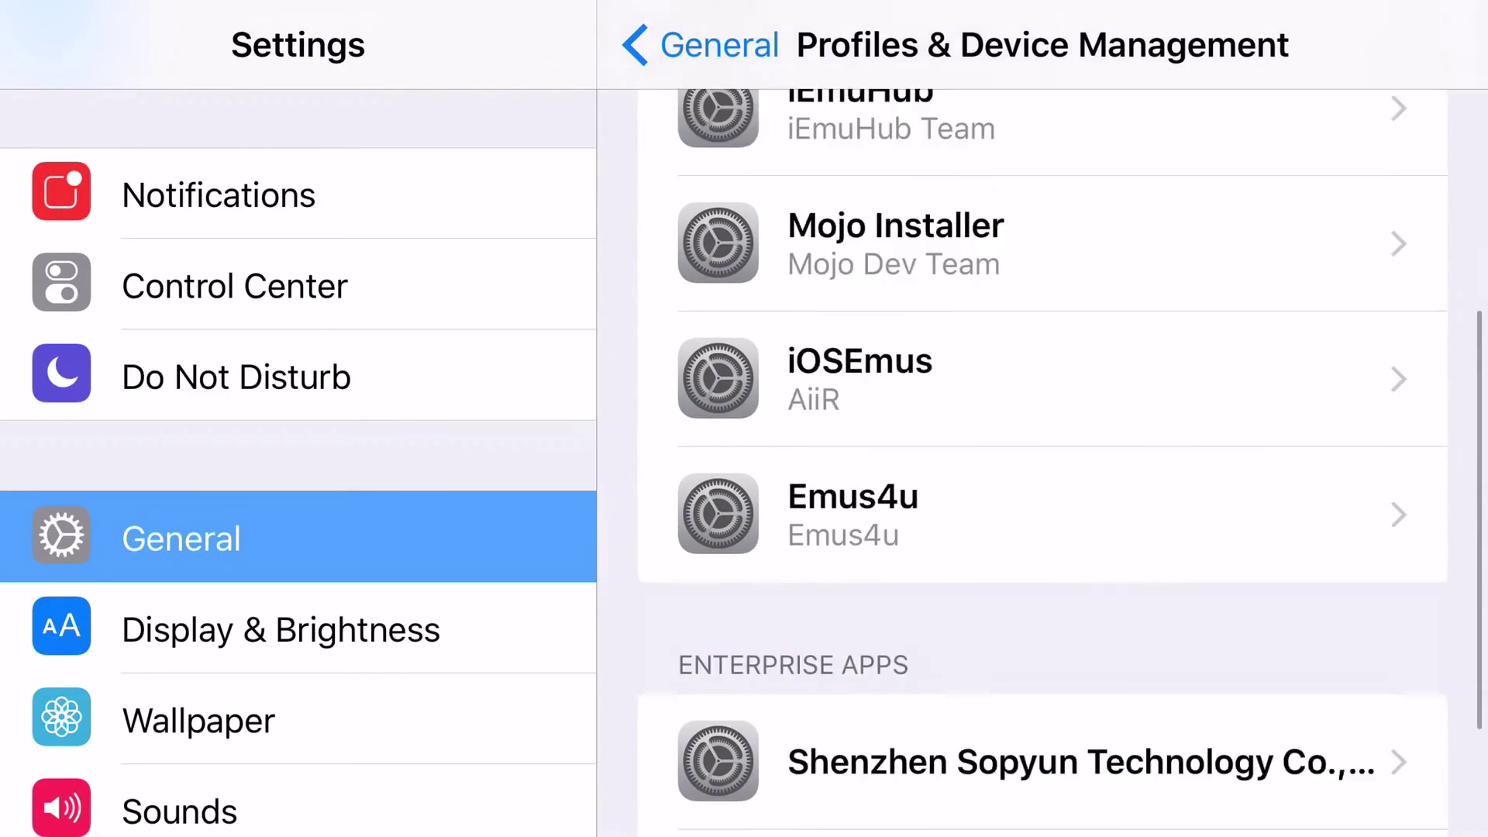
left_click(1007, 535)
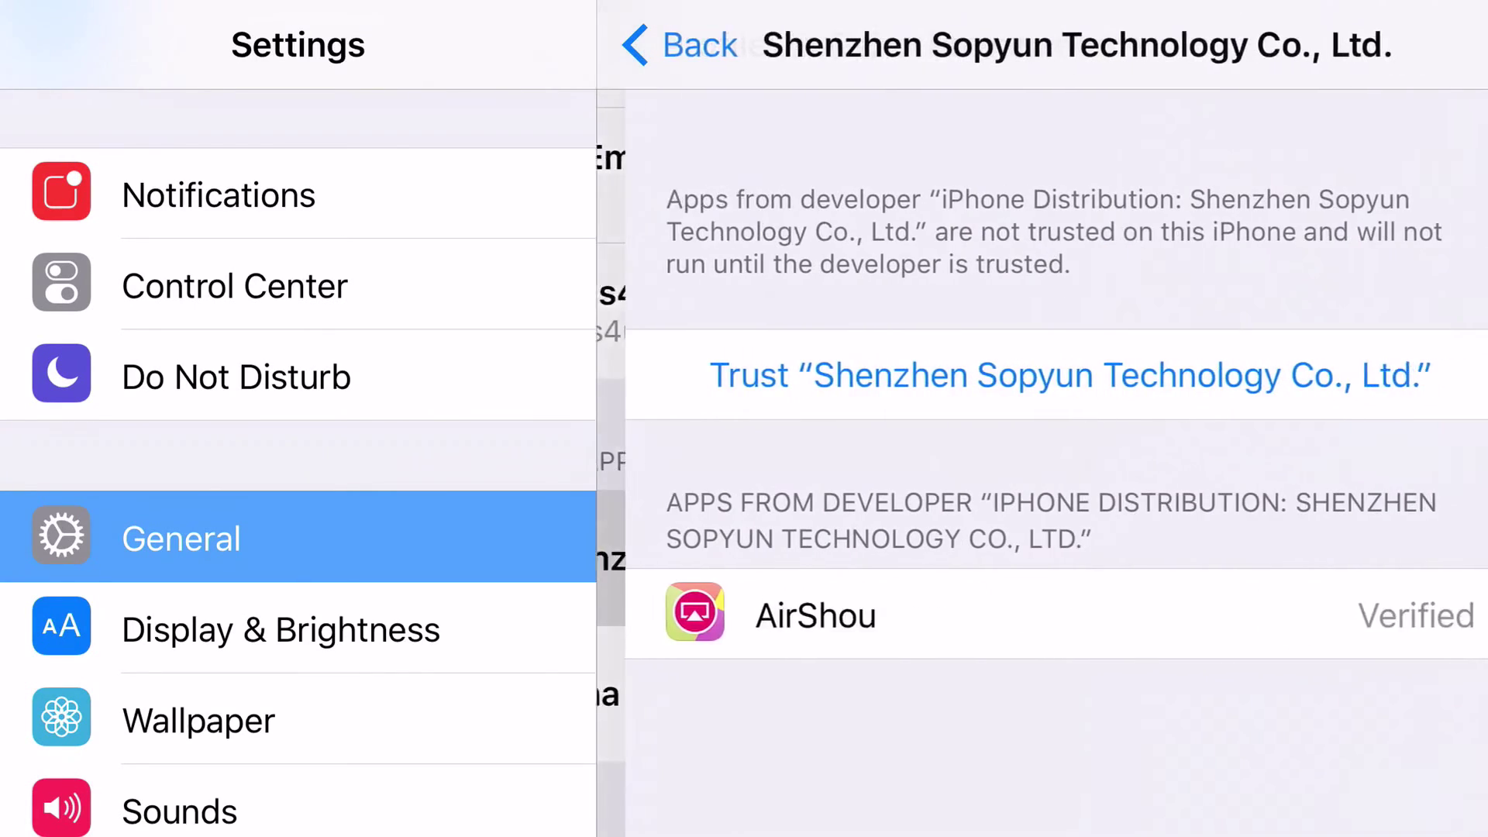
left_click(1042, 375)
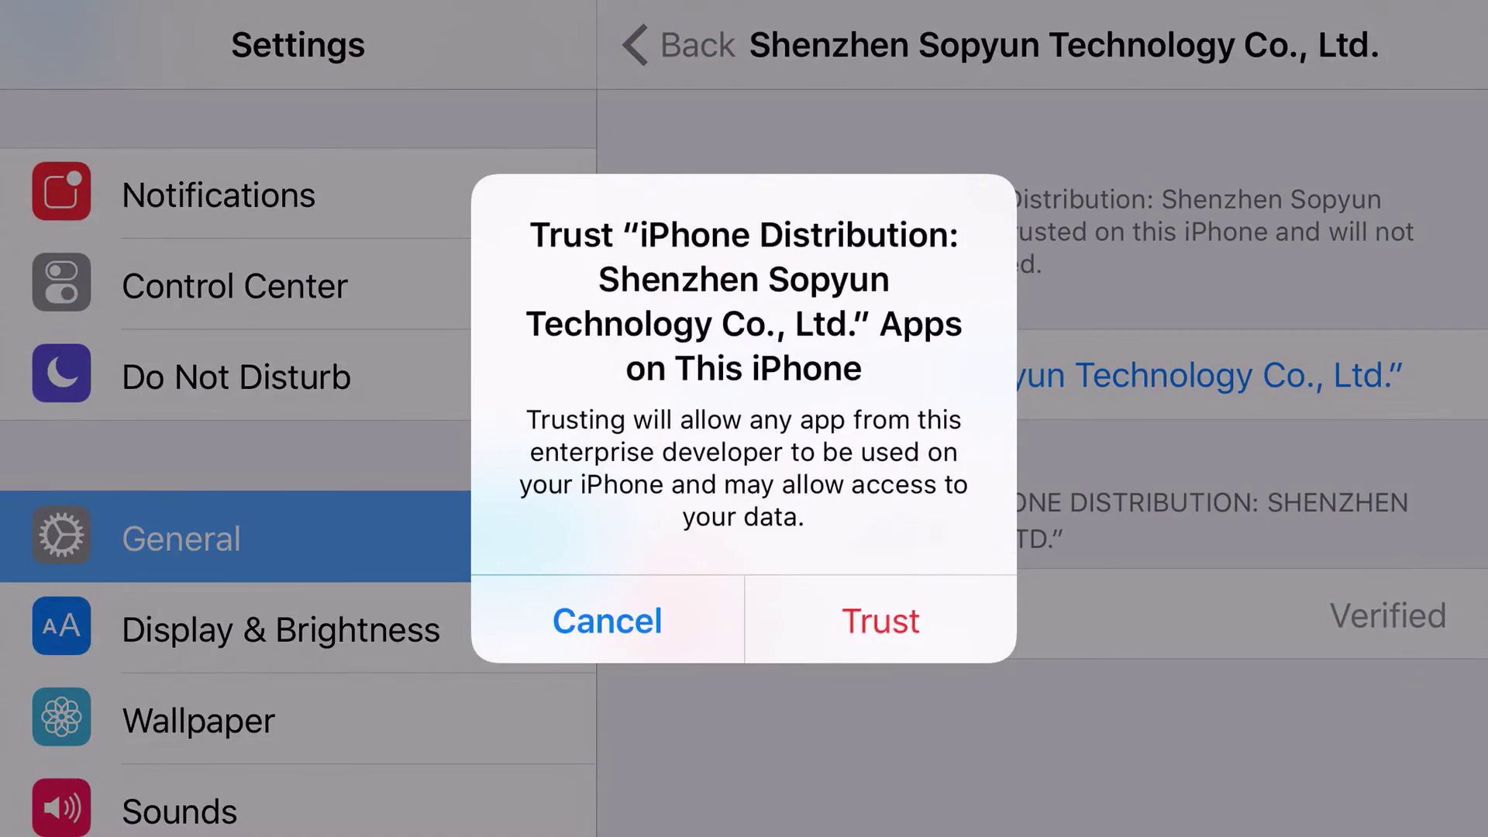
left_click(881, 621)
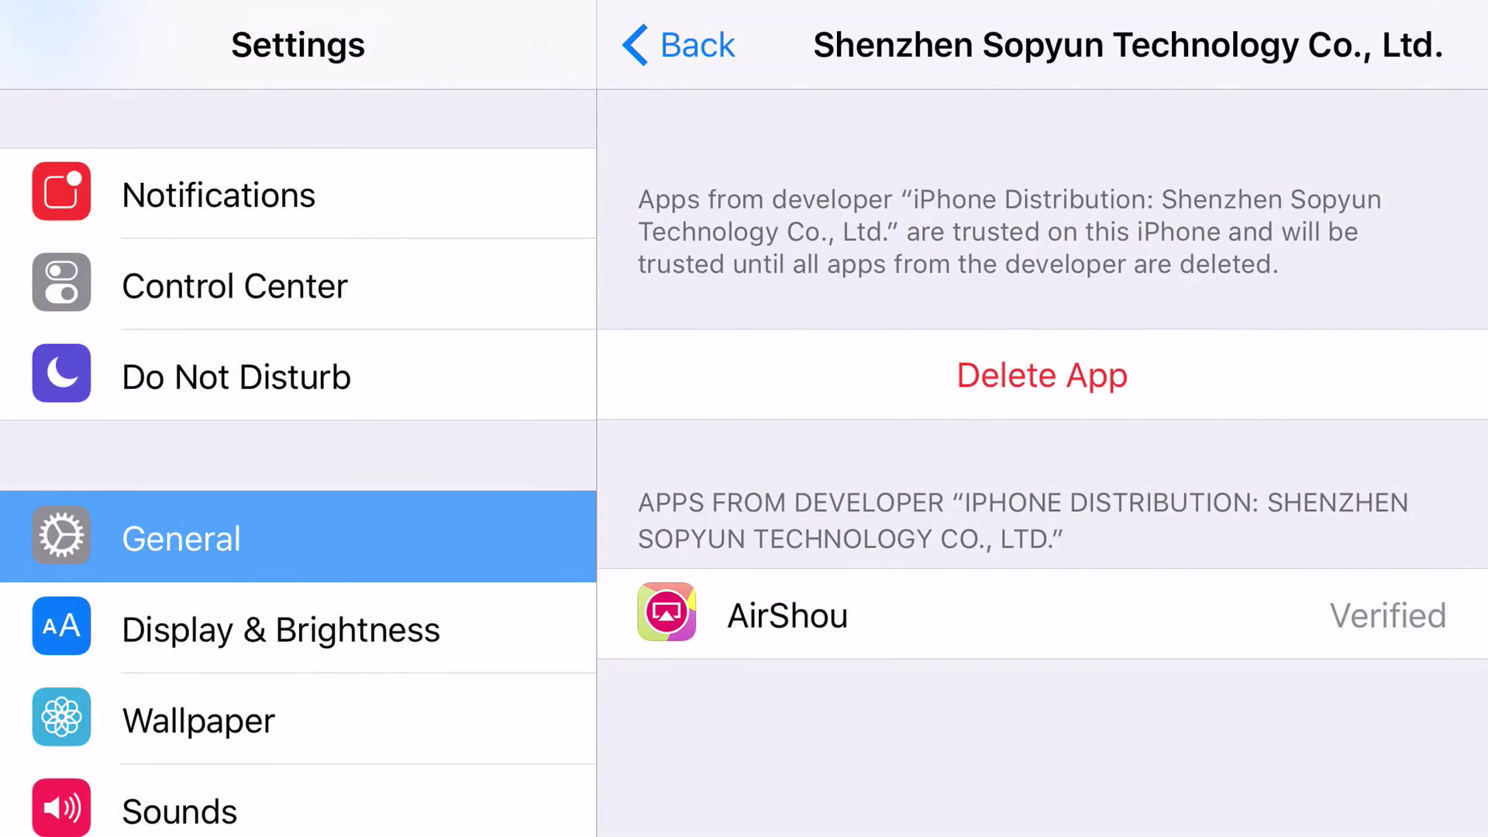
key("super")
Launch AirShou from the second home page, answer its notification prompt, then go home.
left_click_drag(1007, 465, 310, 465)
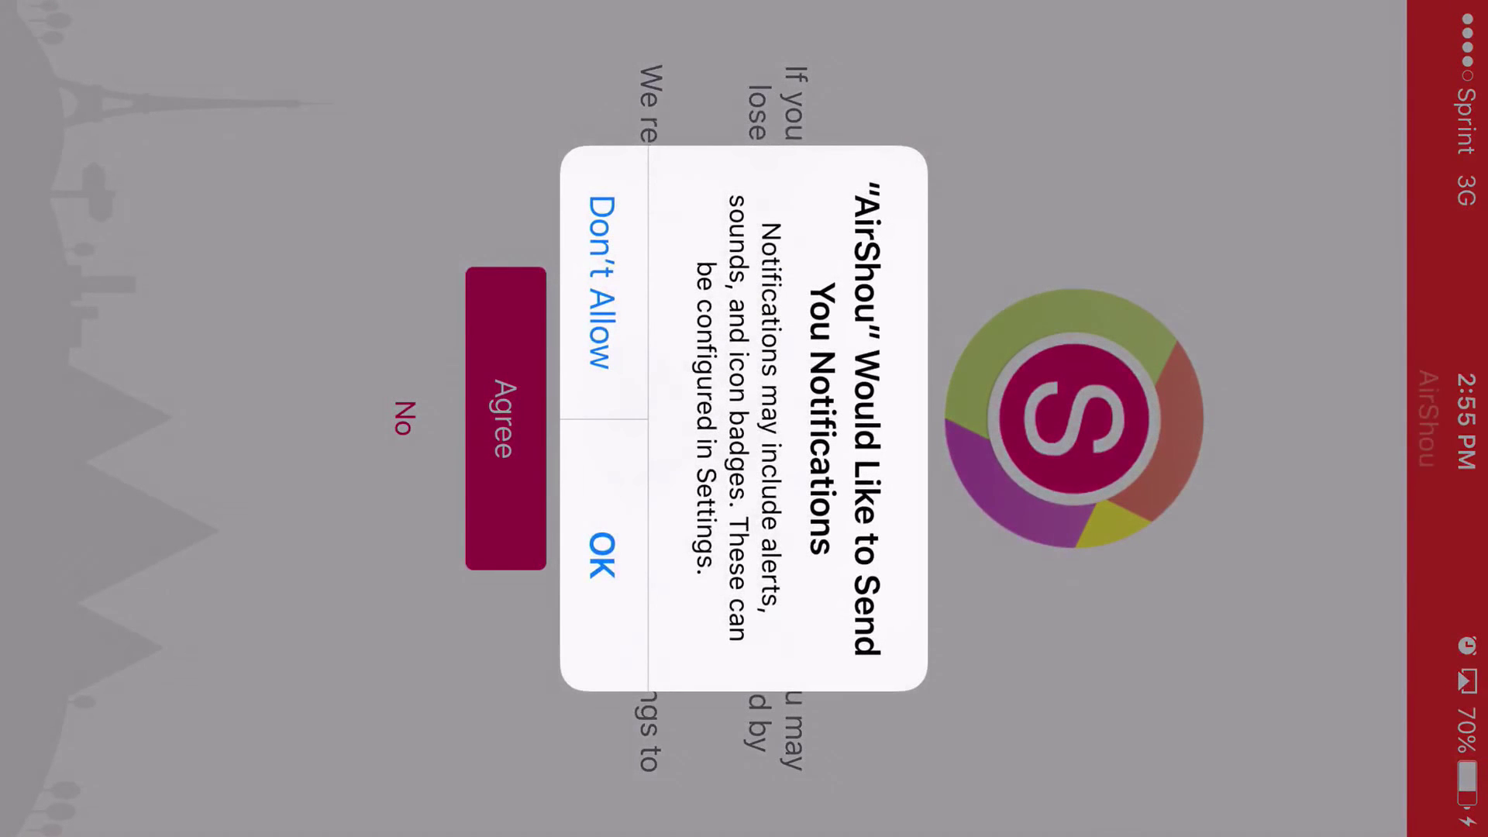
left_click(603, 282)
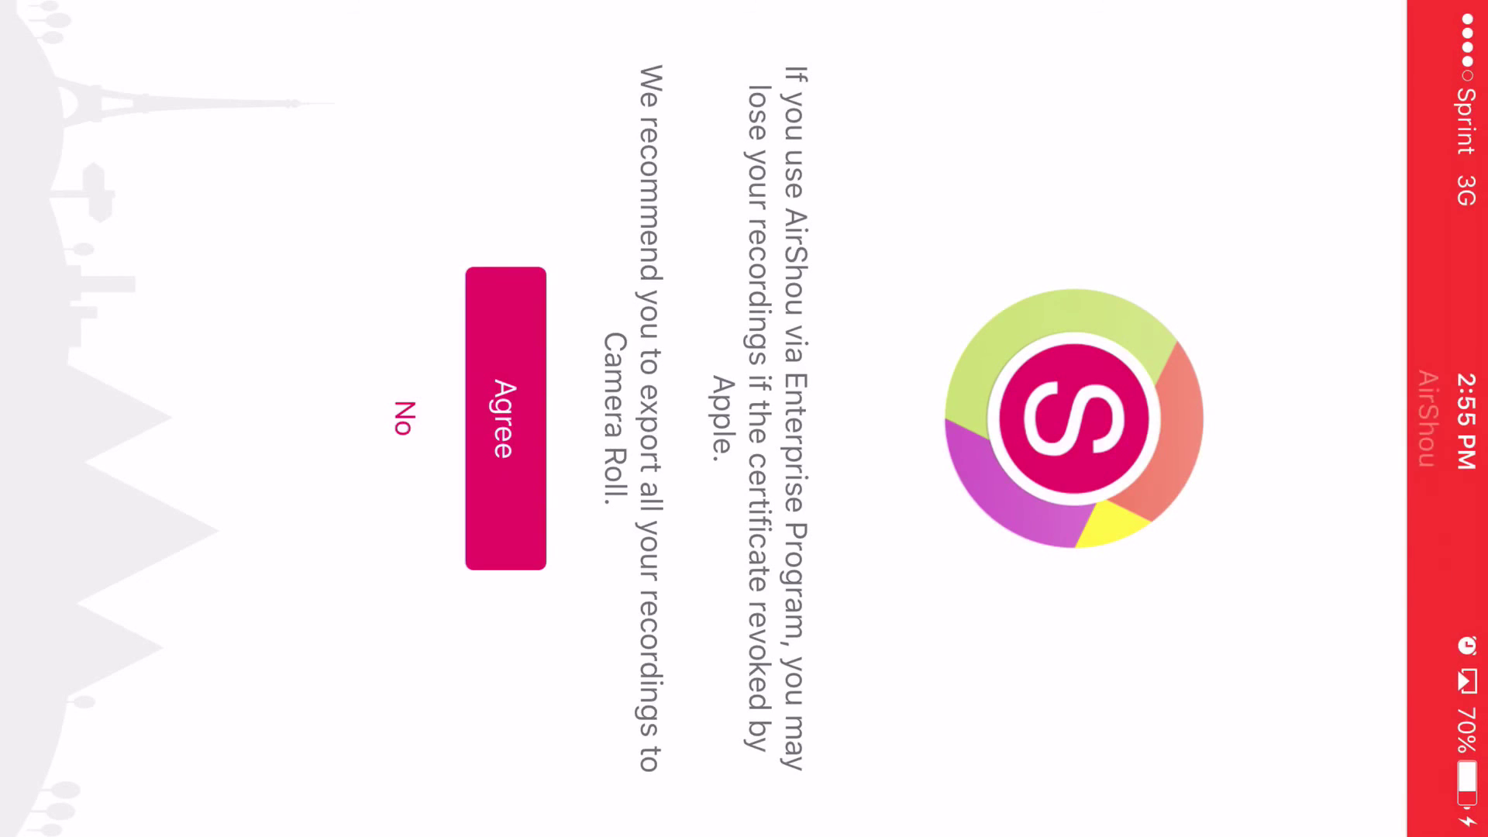
key("super")
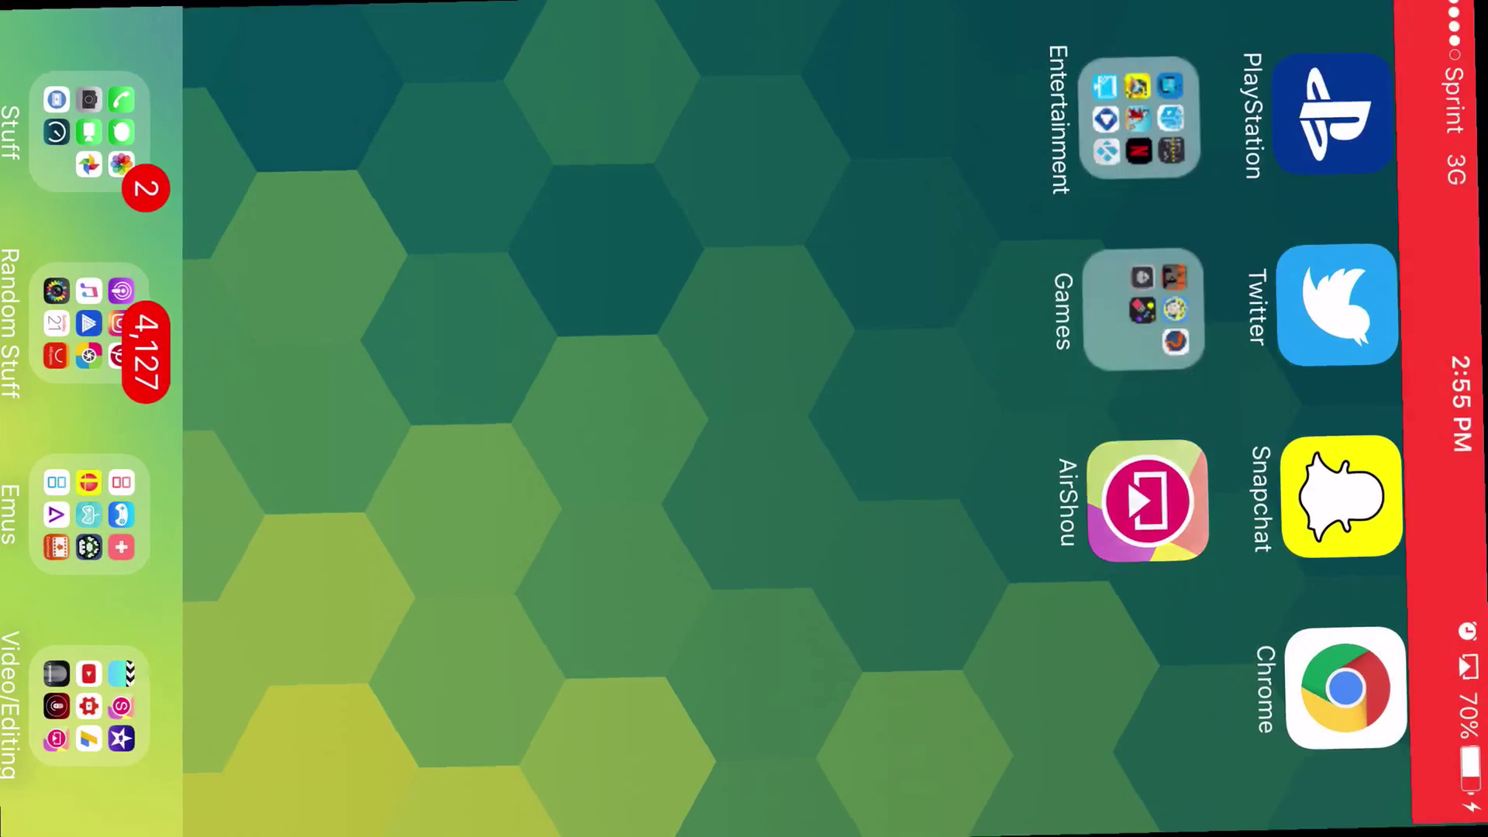